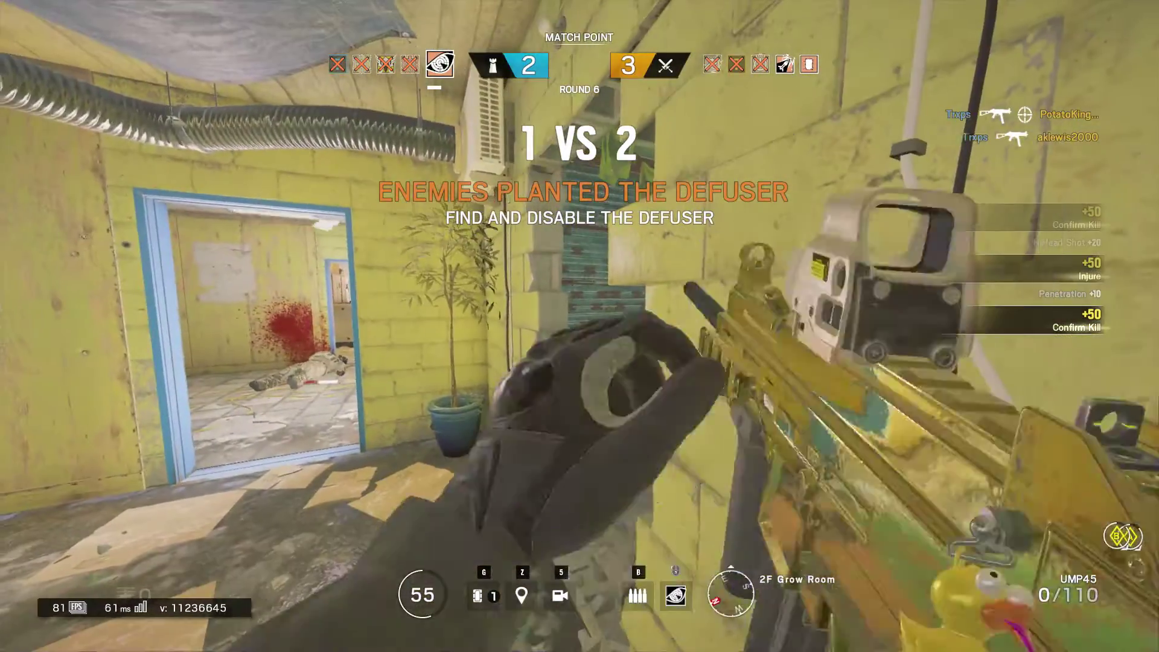
{"action": "right_click", "coordinate": [580, 327]}
{"action": "left_click", "coordinate": [580, 326]}
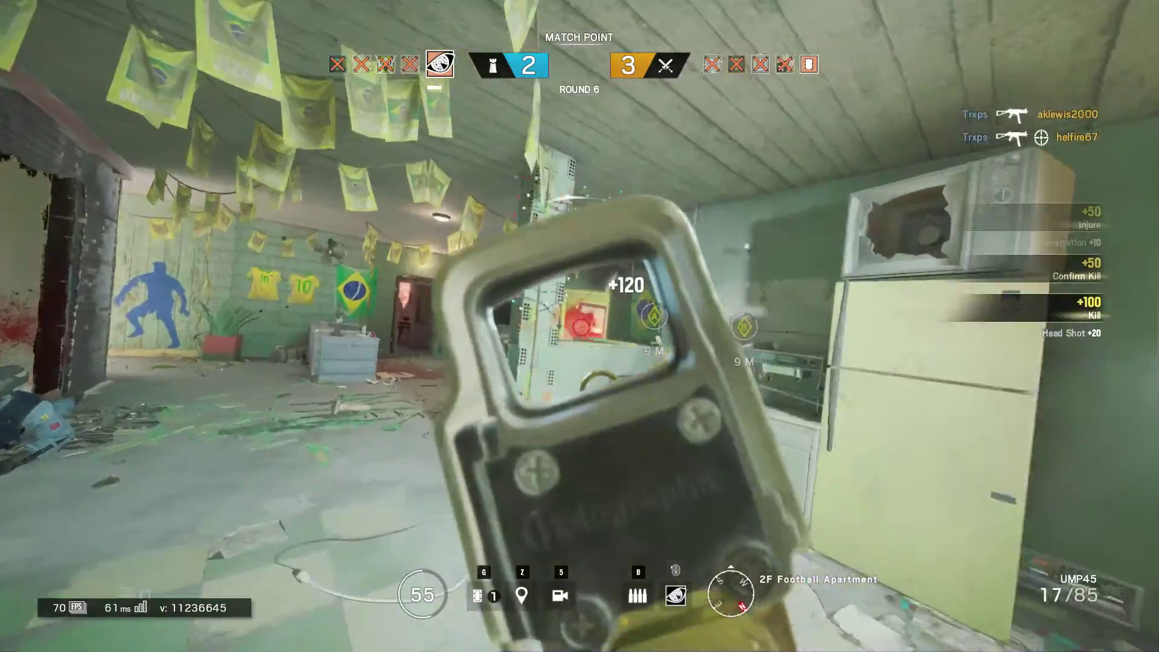
{"action": "left_click", "coordinate": [580, 326]}
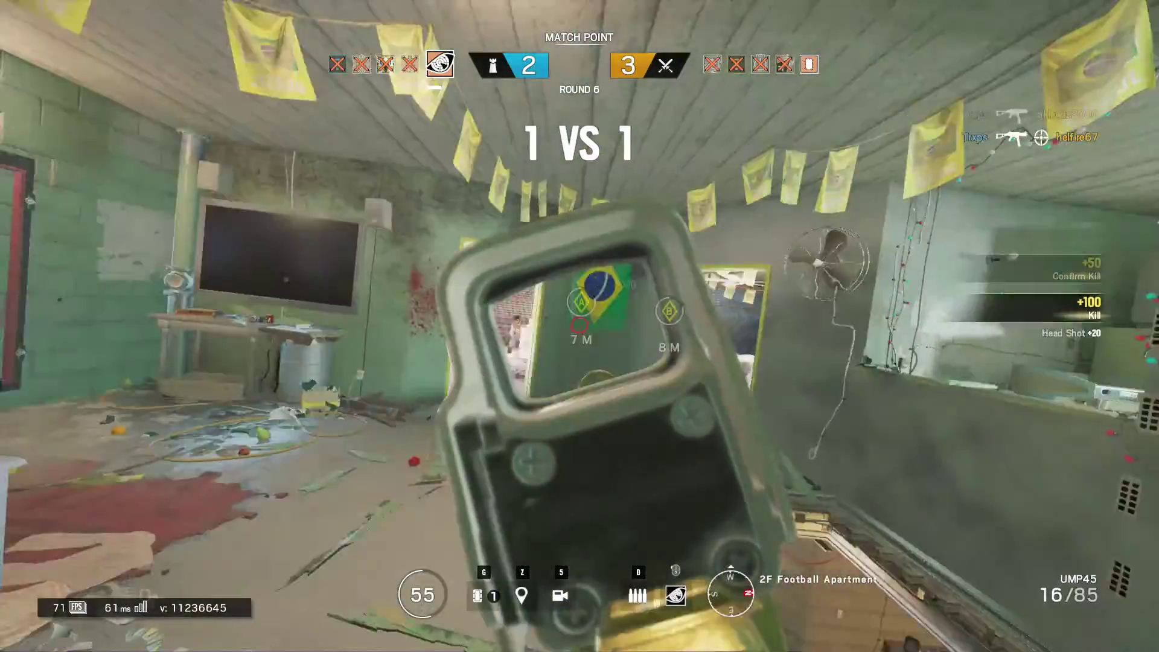
{"action": "left_click", "coordinate": [581, 326]}
{"action": "right_click", "coordinate": [580, 326]}
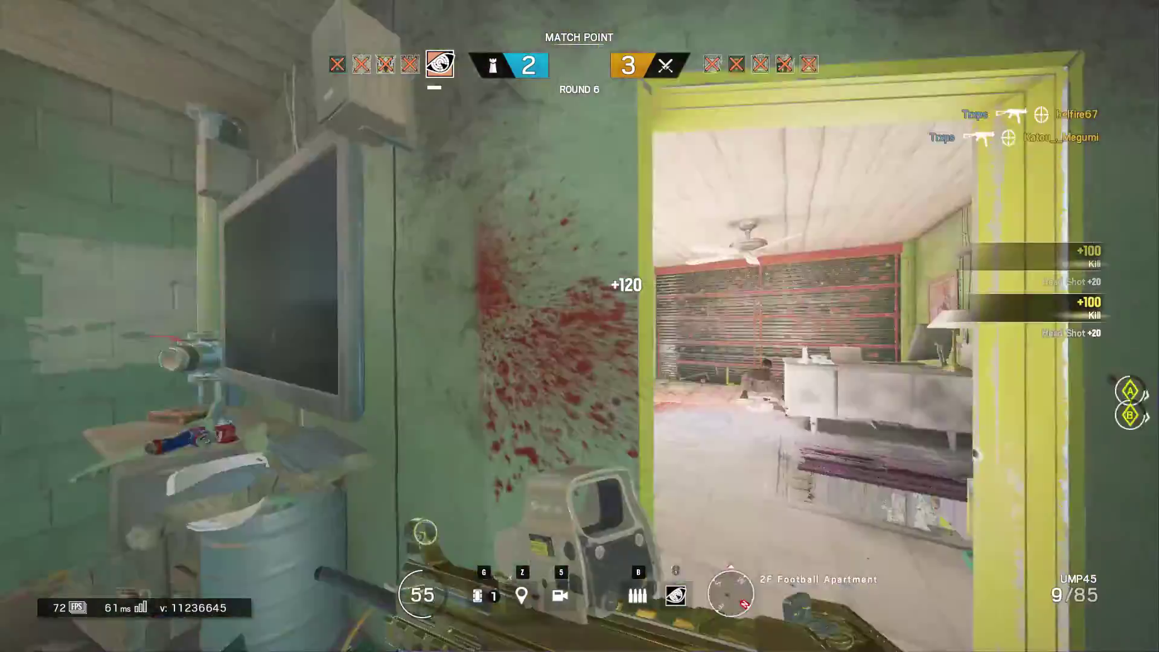